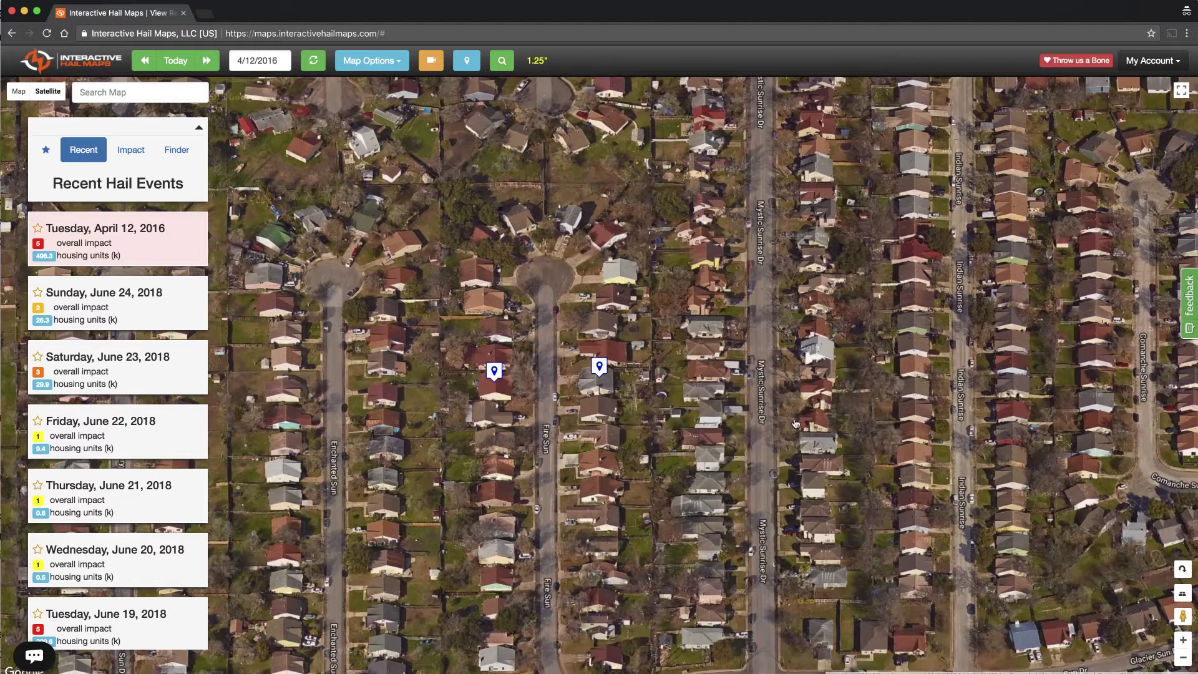
left_click_drag(676, 433, 736, 365)
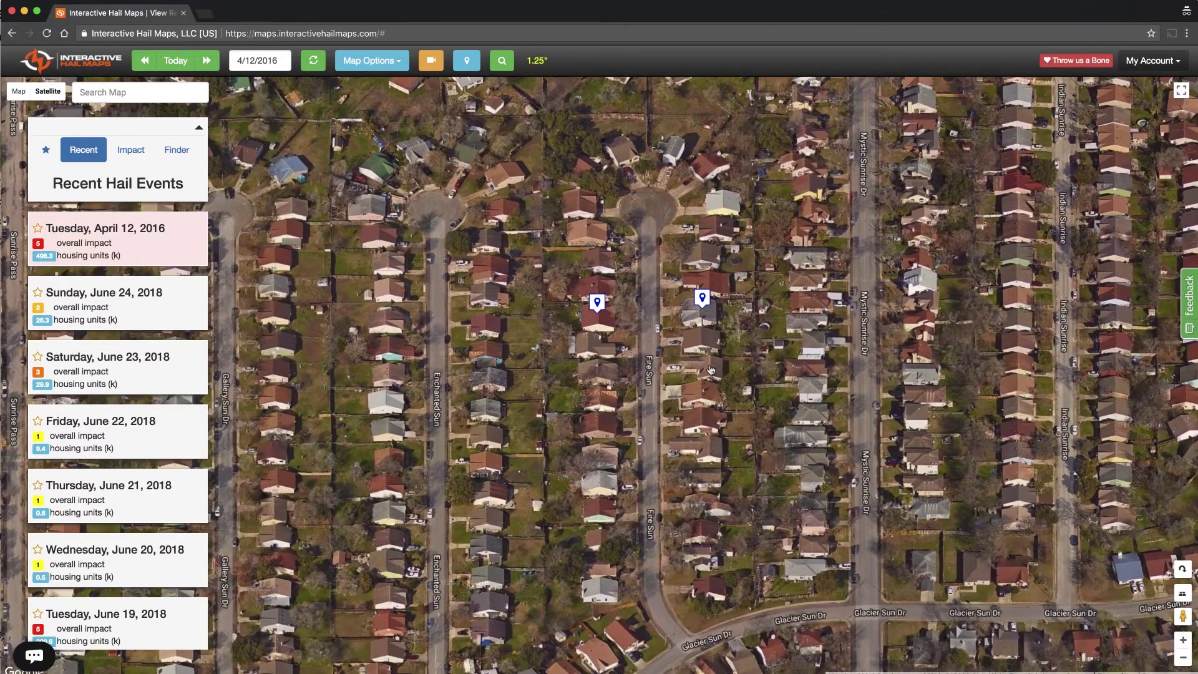
left_click(710, 370)
left_click(775, 487)
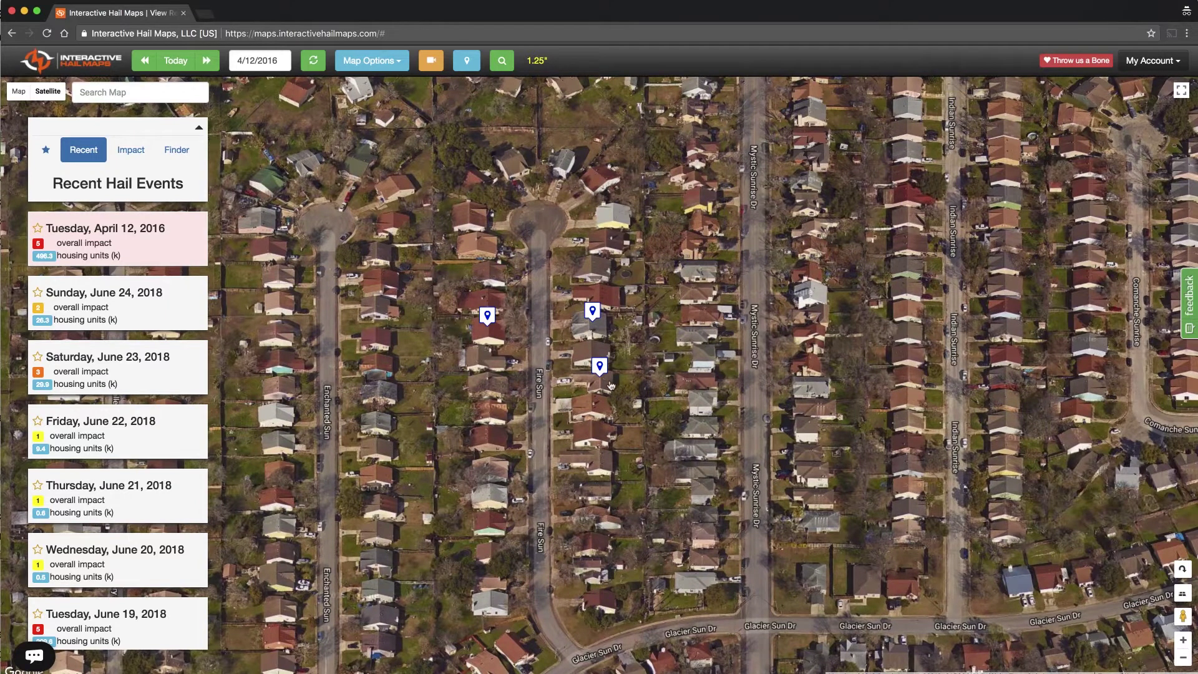
left_click(601, 370)
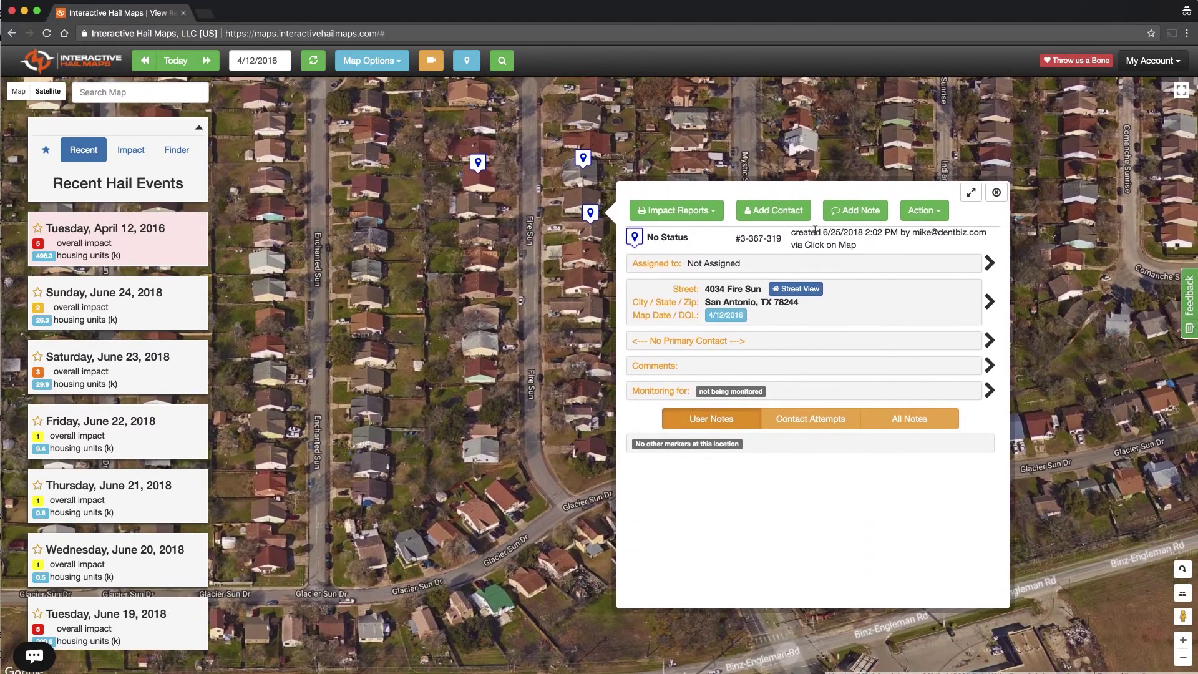
left_click(855, 210)
left_click(799, 403)
type("Come back on Saturday")
left_click(972, 512)
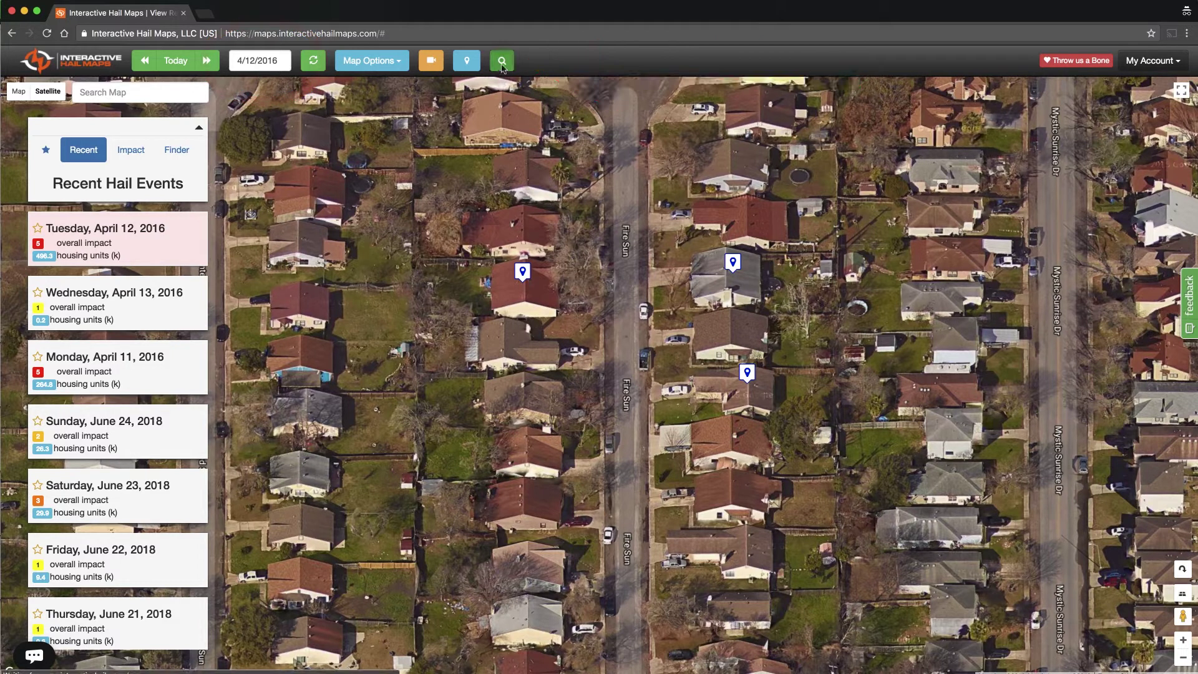
left_click(503, 62)
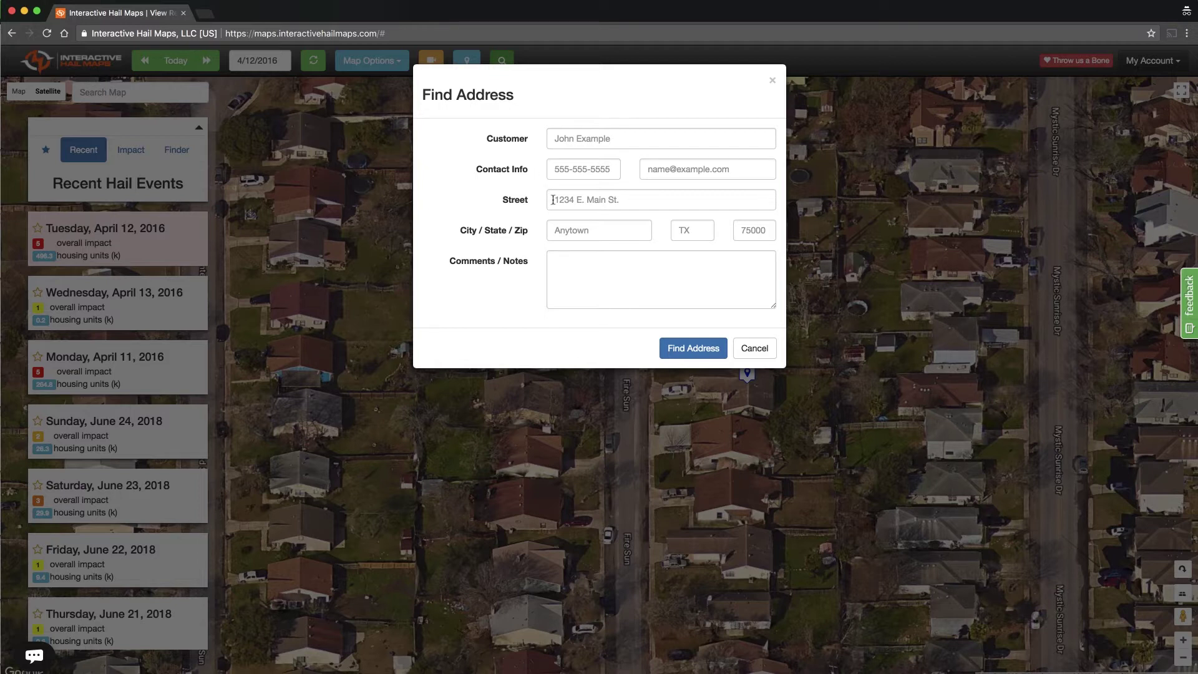
left_click(773, 83)
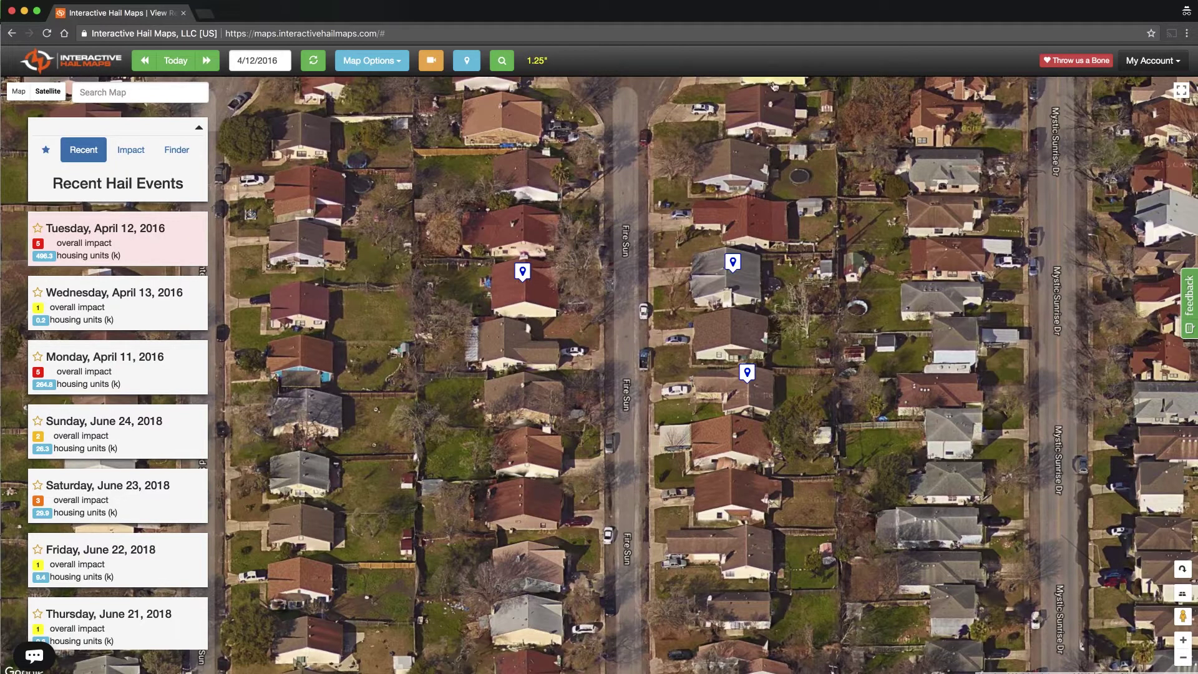
left_click(733, 263)
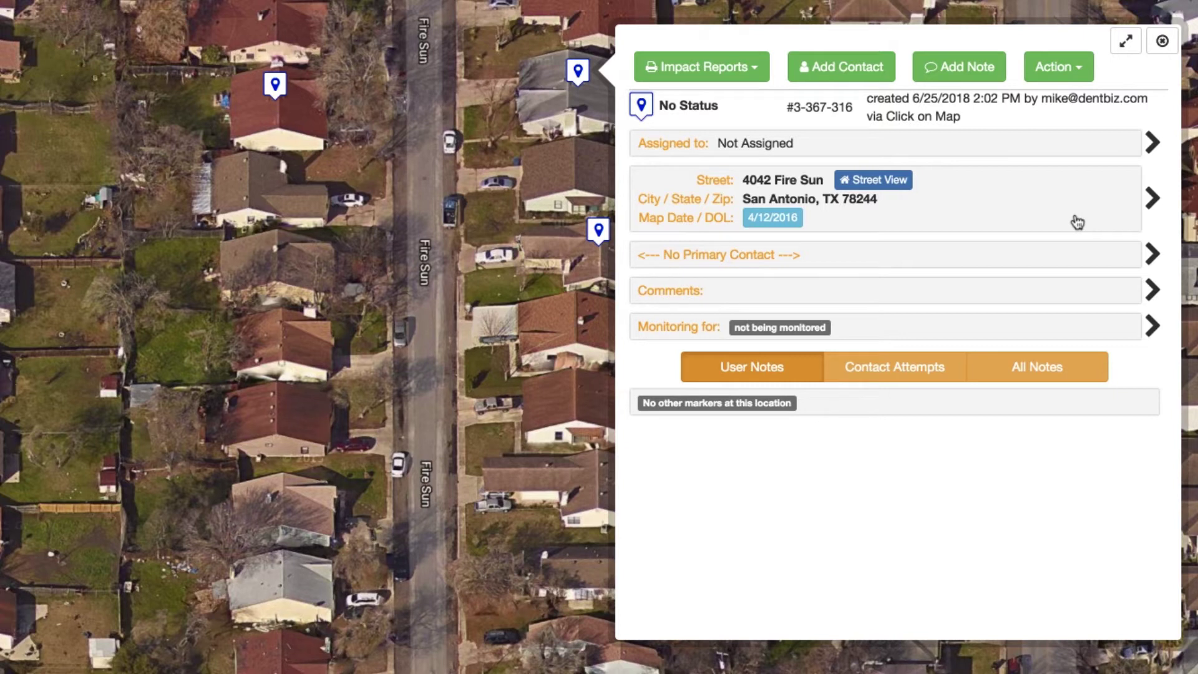
left_click(1152, 199)
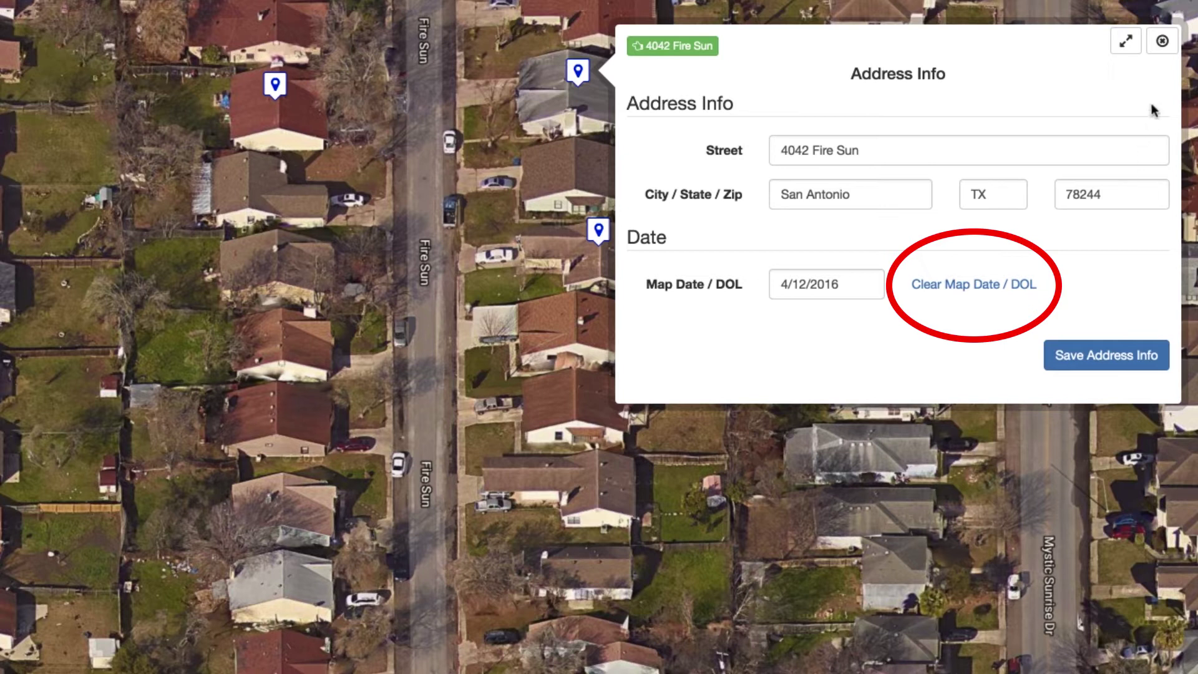
left_click(1162, 43)
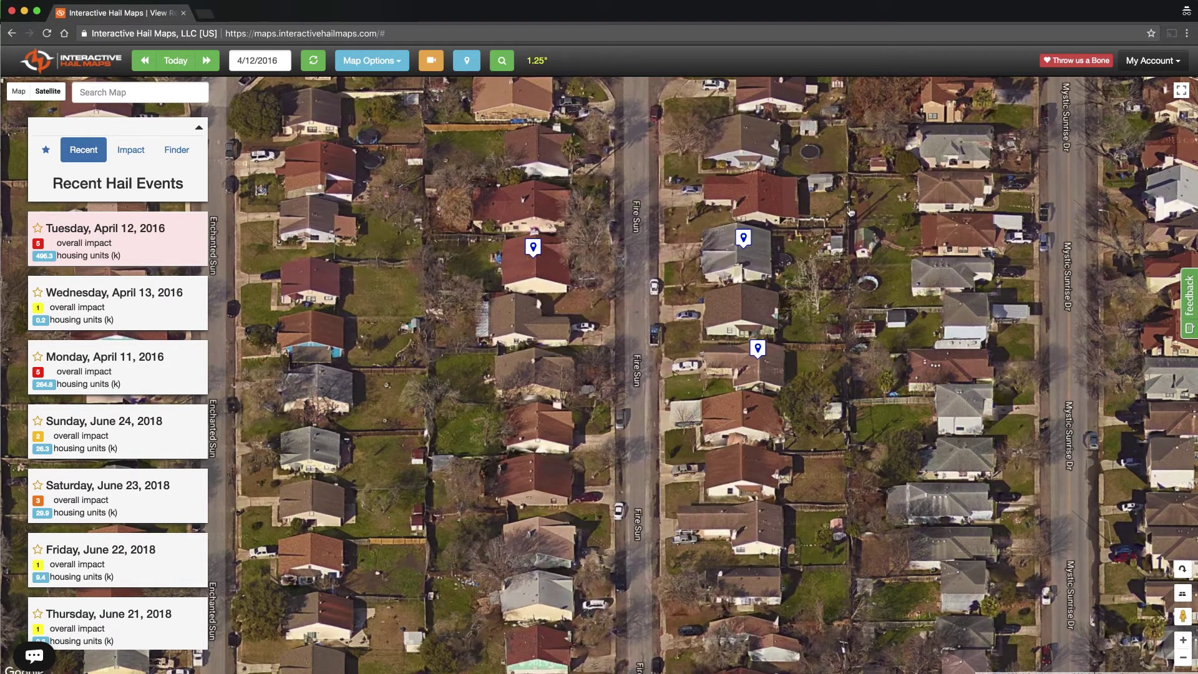
left_click(503, 62)
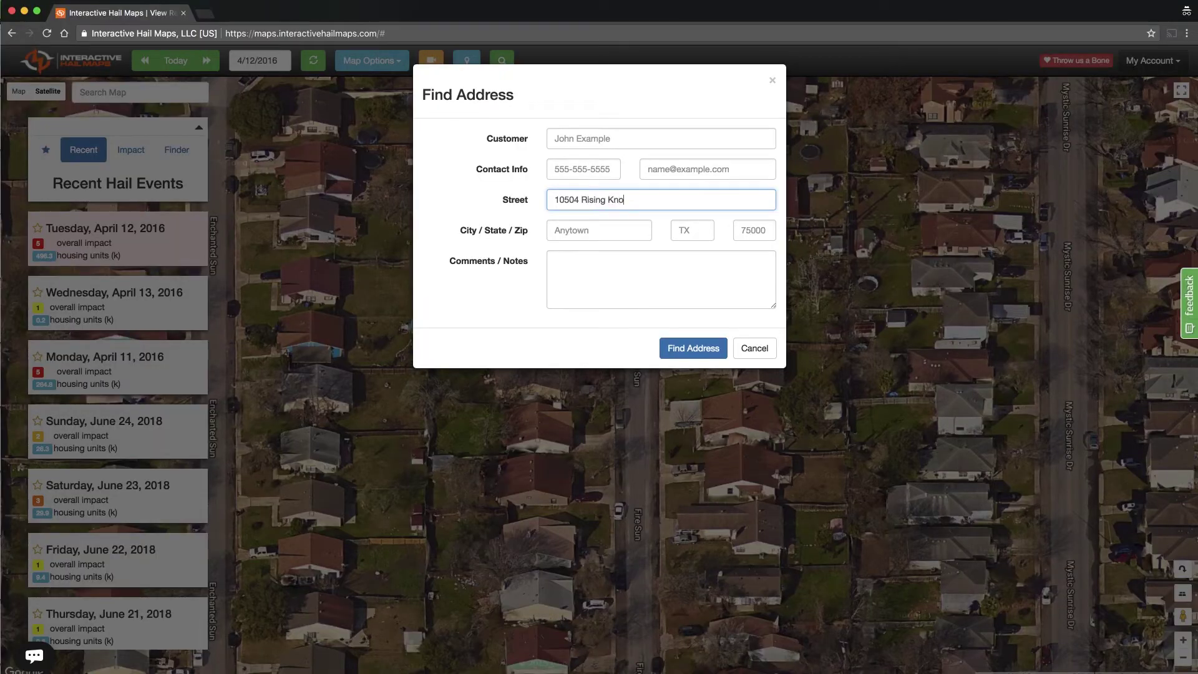
key("Tab")
type("Fort Wrot")
key("BackSpace")
key("BackSpace")
key("BackSpace")
type("orth")
key("Tab")
type("TX")
key("Tab")
type("76131")
Look up the address and open the new Rising Knoll marker's details
left_click(686, 347)
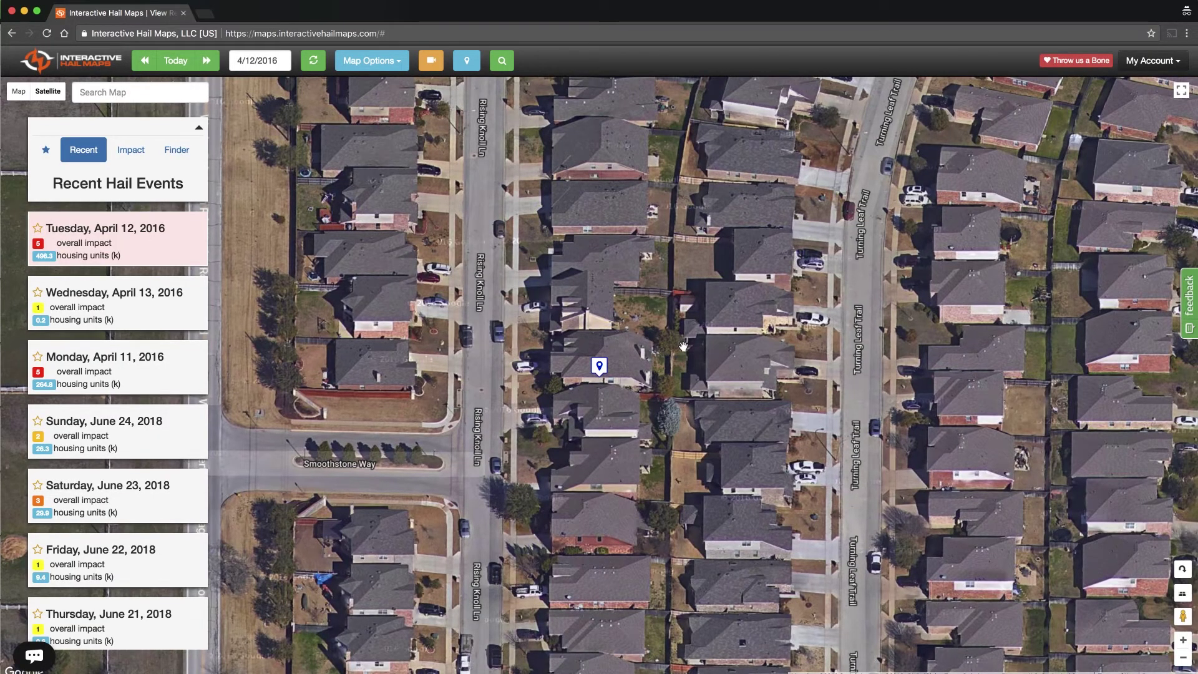
left_click_drag(684, 346, 701, 257)
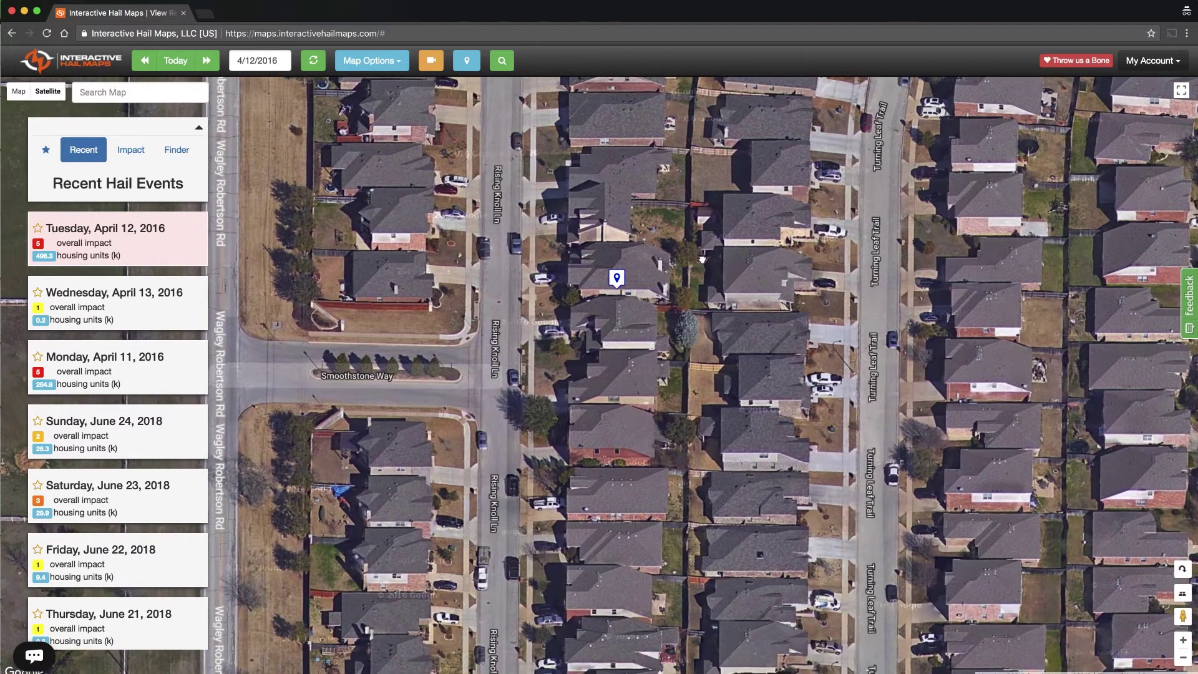
left_click(617, 279)
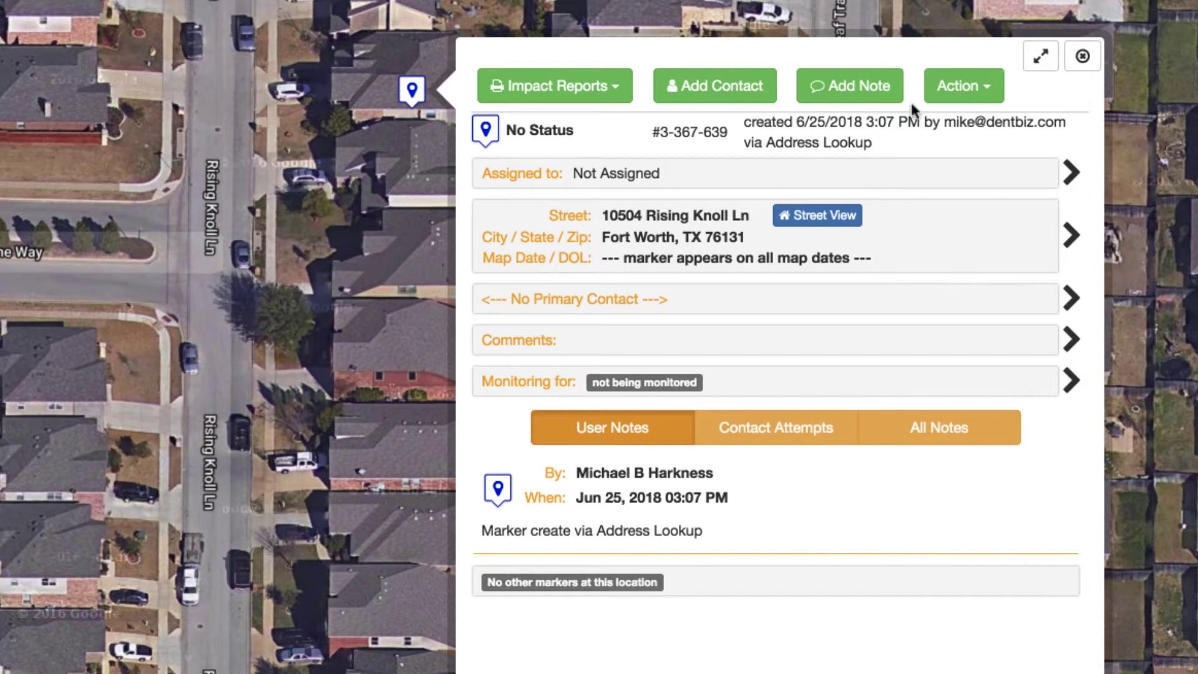
left_click(969, 89)
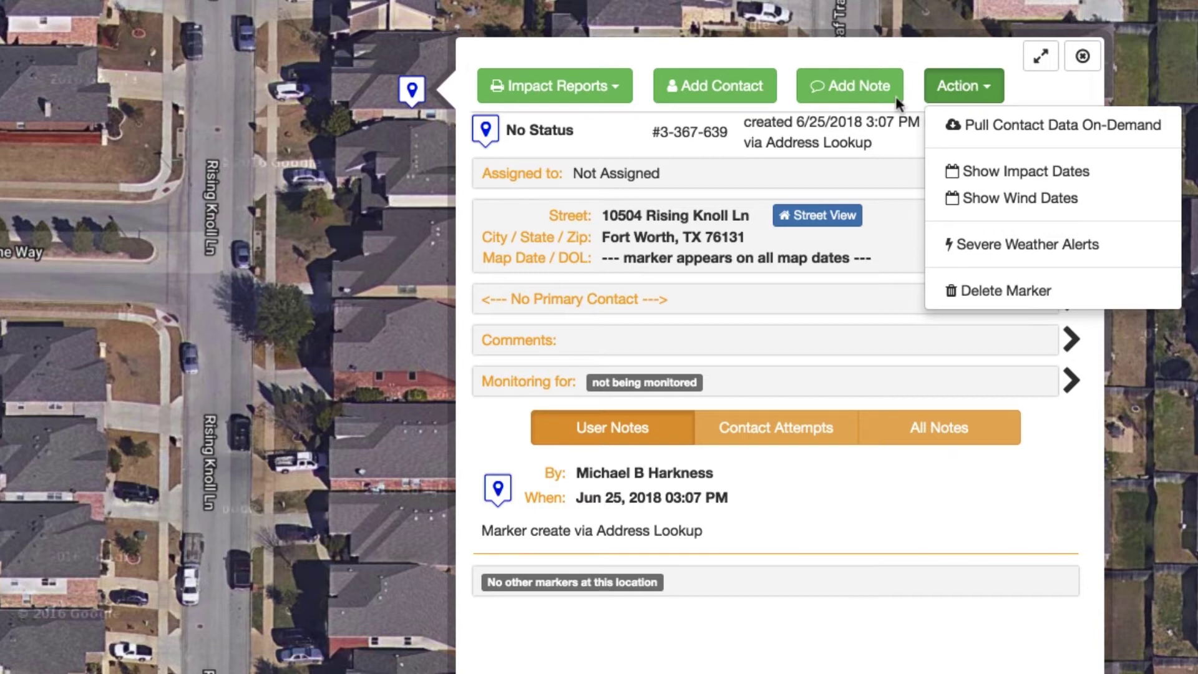
left_click(515, 132)
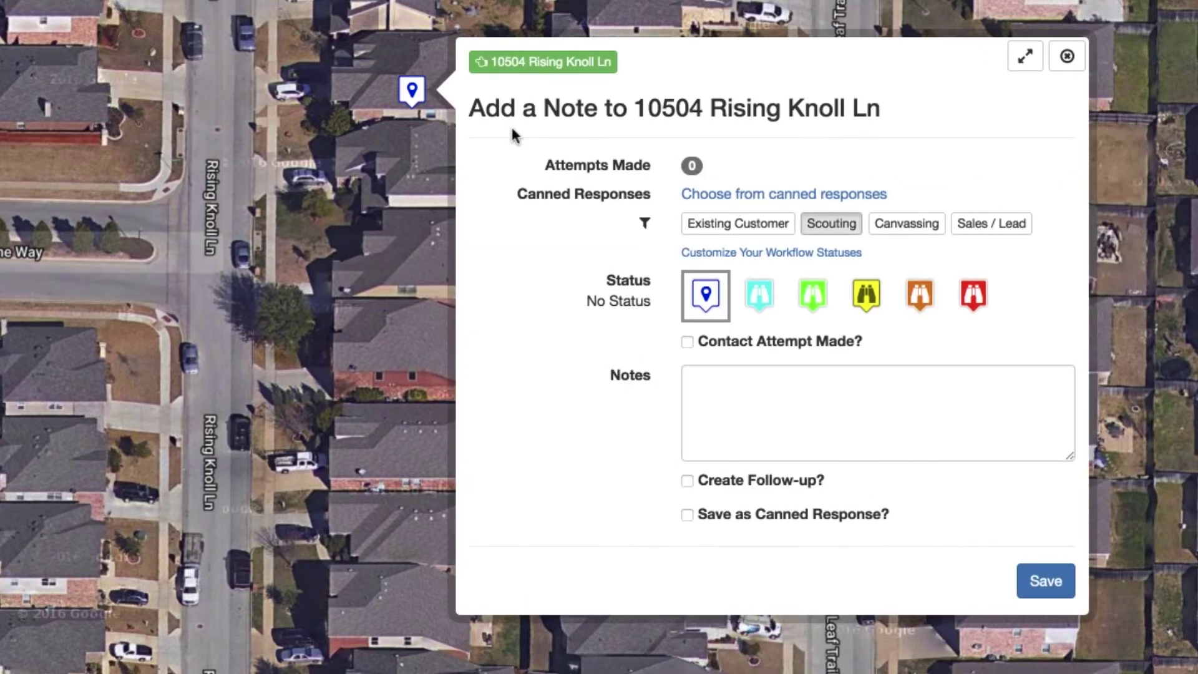
left_click(811, 299)
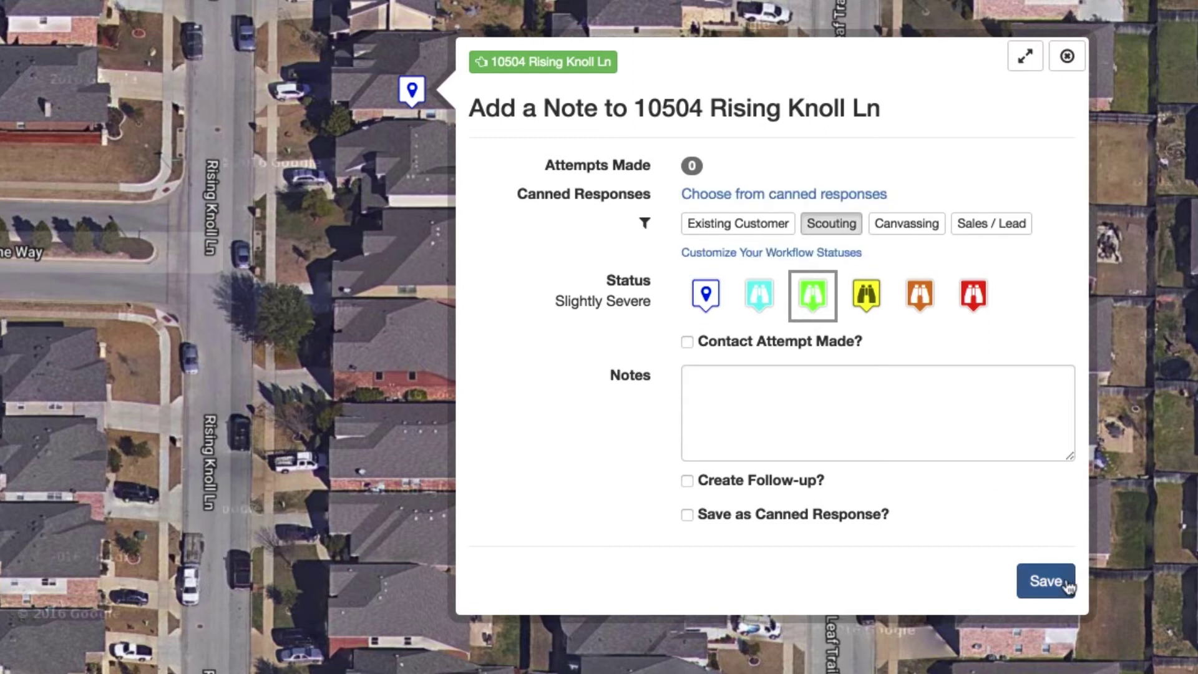
left_click(1046, 581)
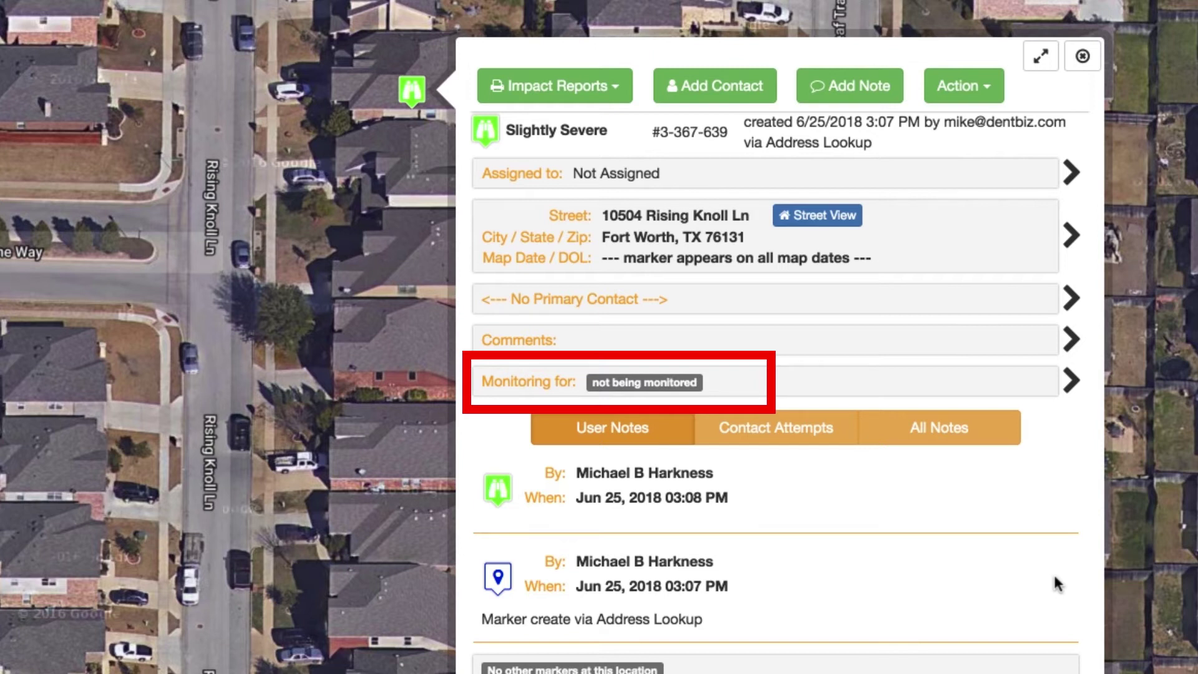
left_click(640, 383)
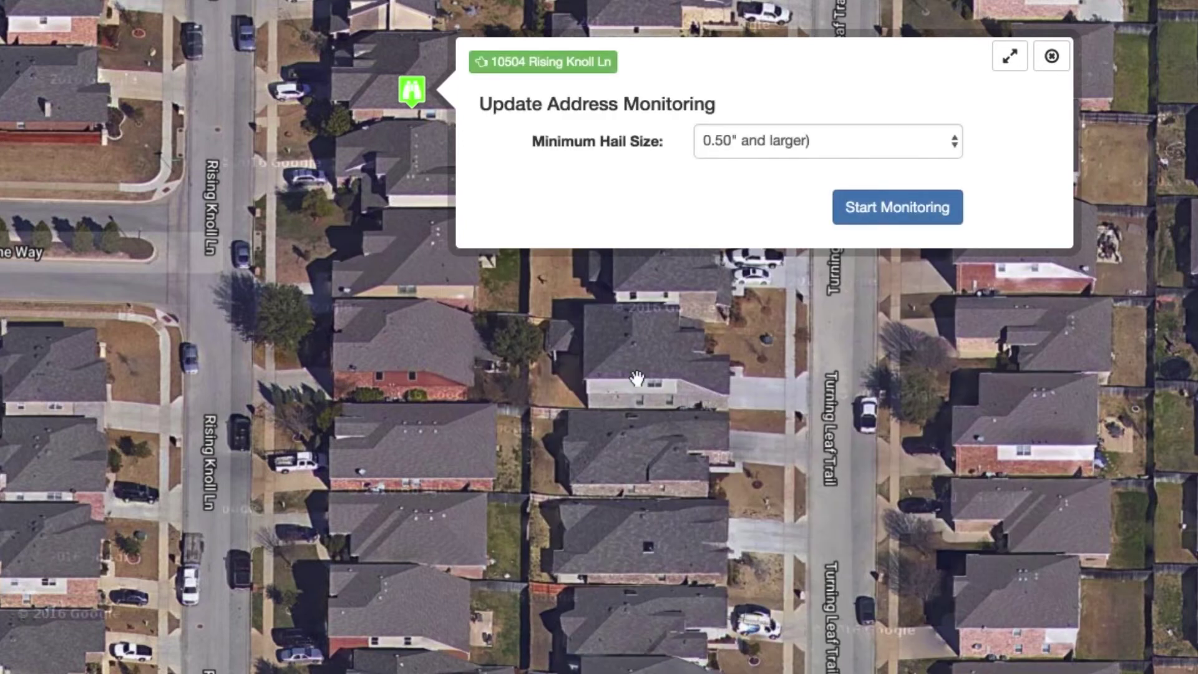
left_click(813, 138)
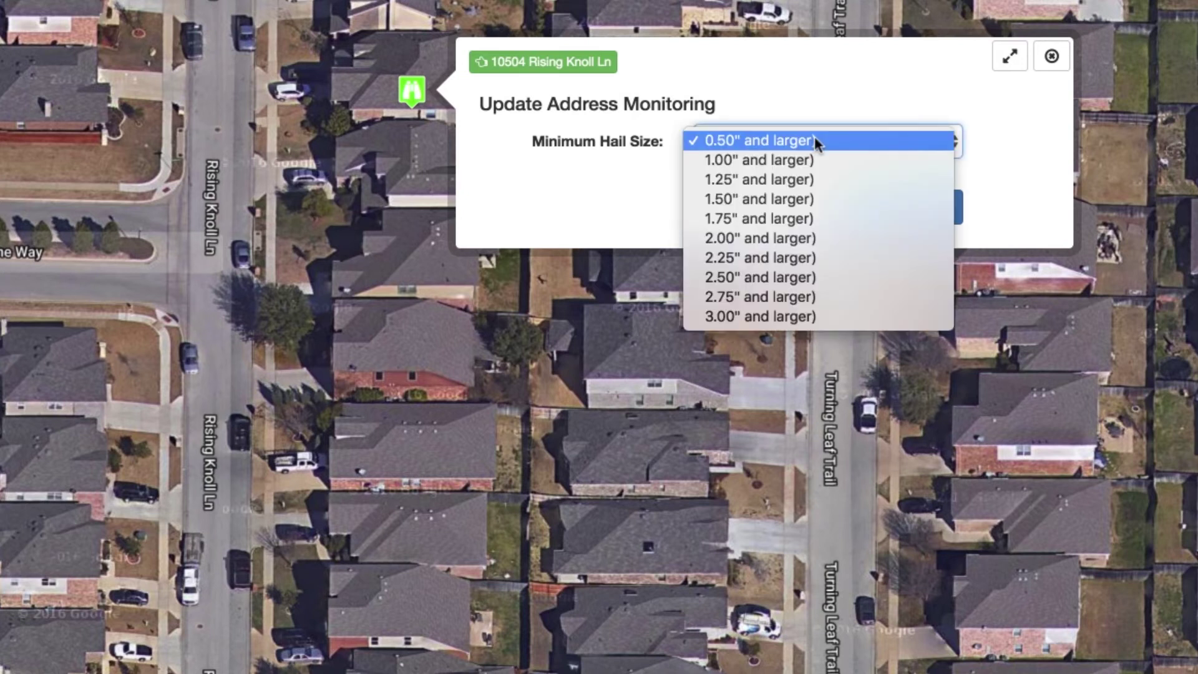
left_click(789, 180)
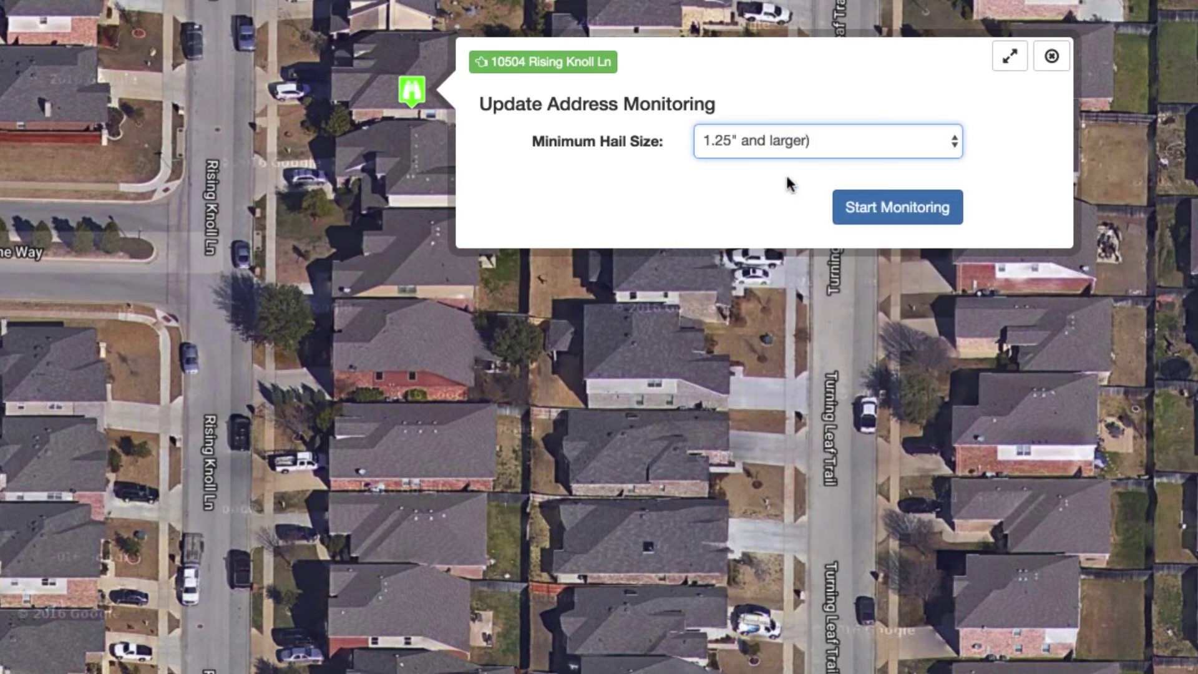
left_click(895, 212)
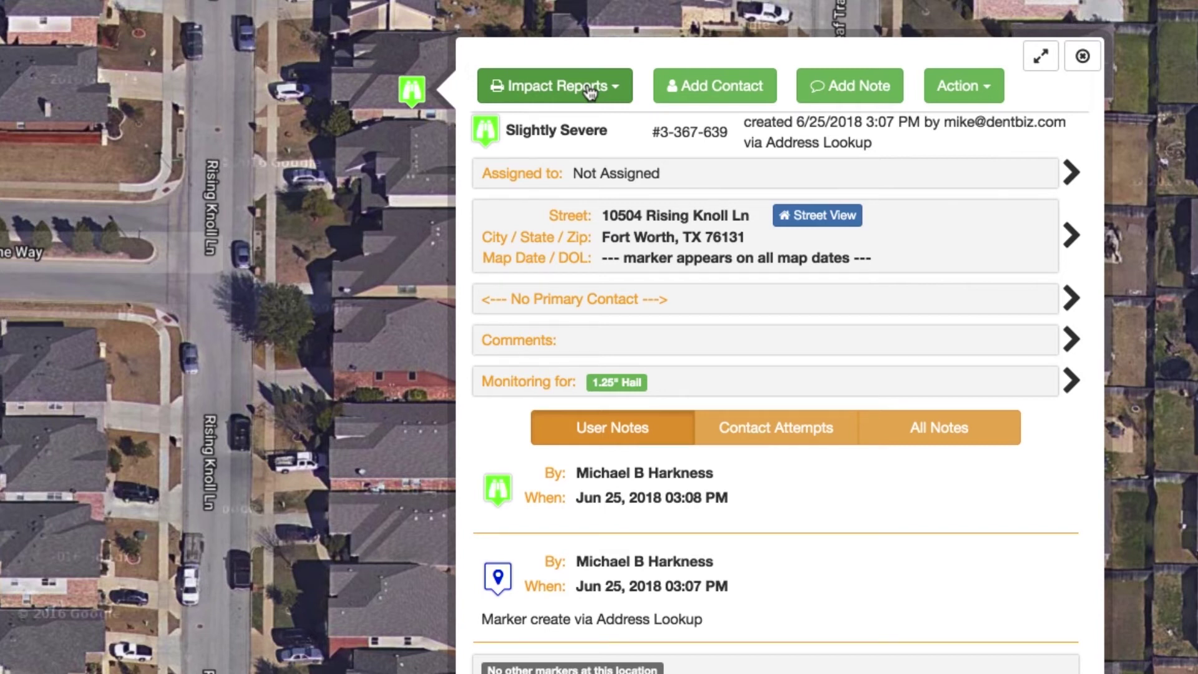
left_click(589, 93)
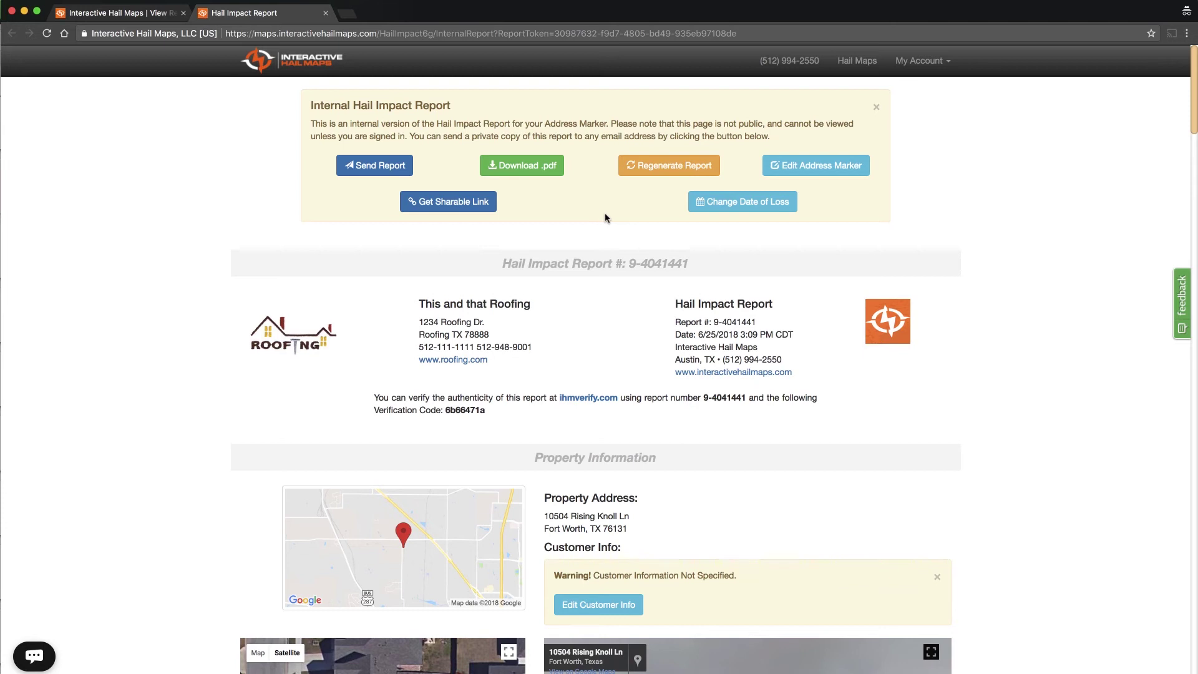
scroll(1024, 277, "down", 3)
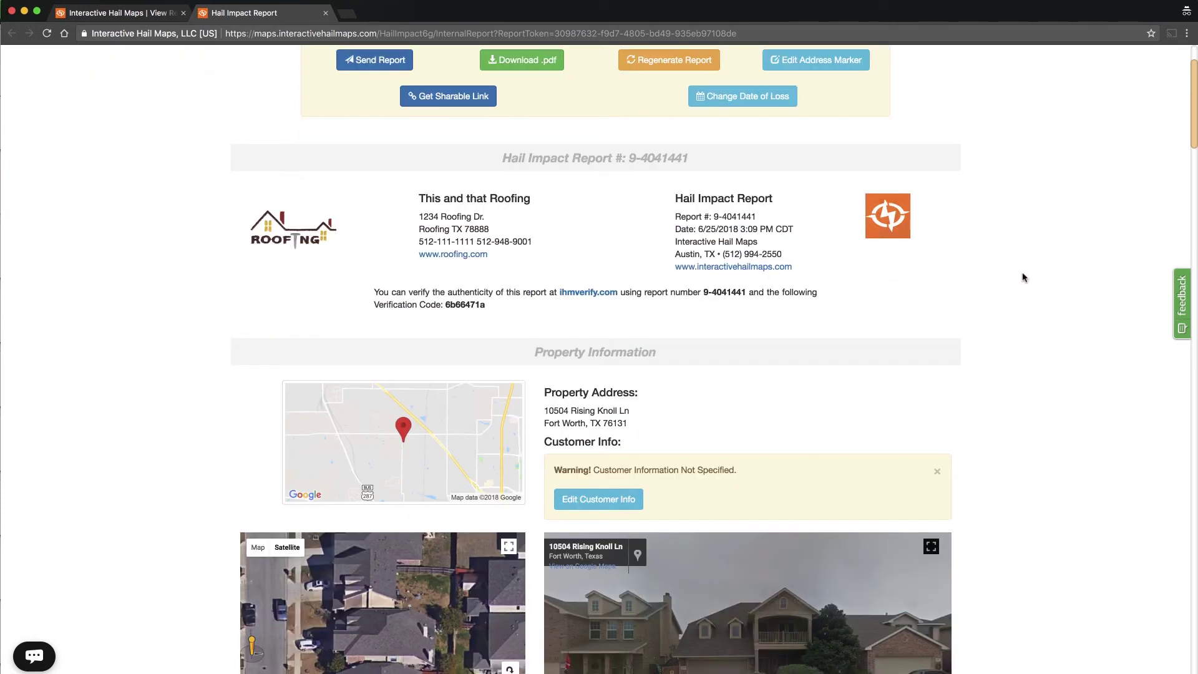
scroll(1023, 277, "down", 1)
scroll(1024, 277, "down", 1)
scroll(1023, 277, "down", 1)
scroll(1023, 278, "down", 3)
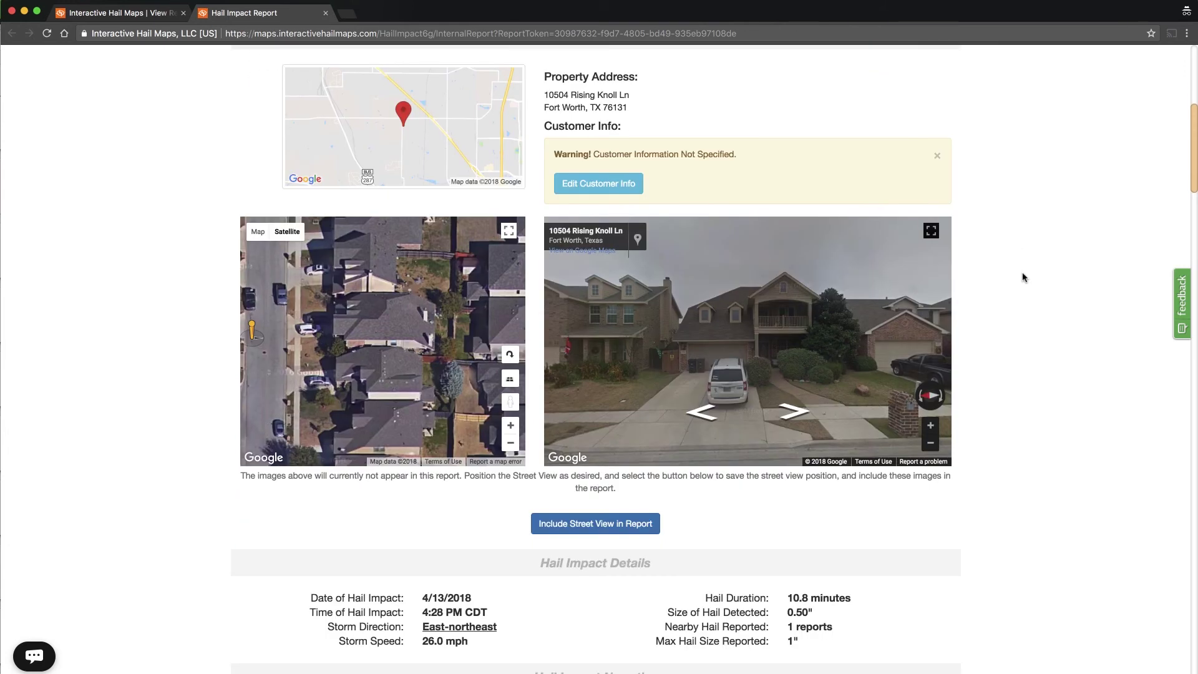
scroll(1024, 277, "down", 1)
scroll(1024, 277, "down", 1)
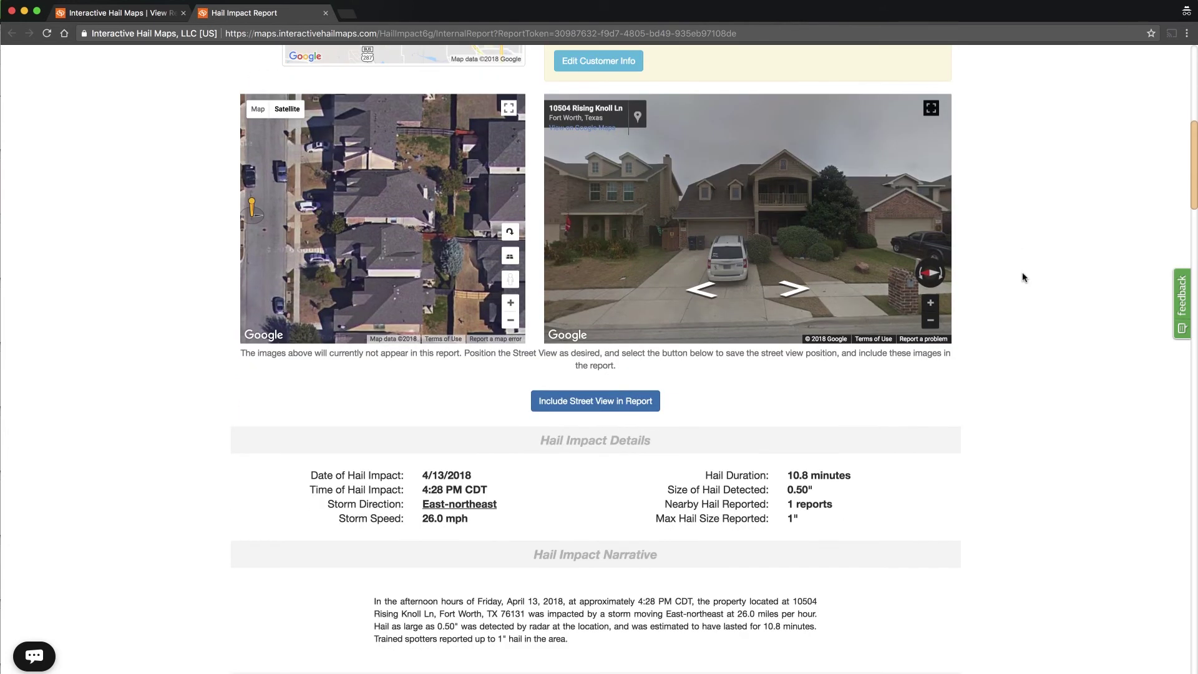
scroll(1023, 277, "down", 1)
scroll(1022, 272, "down", 3)
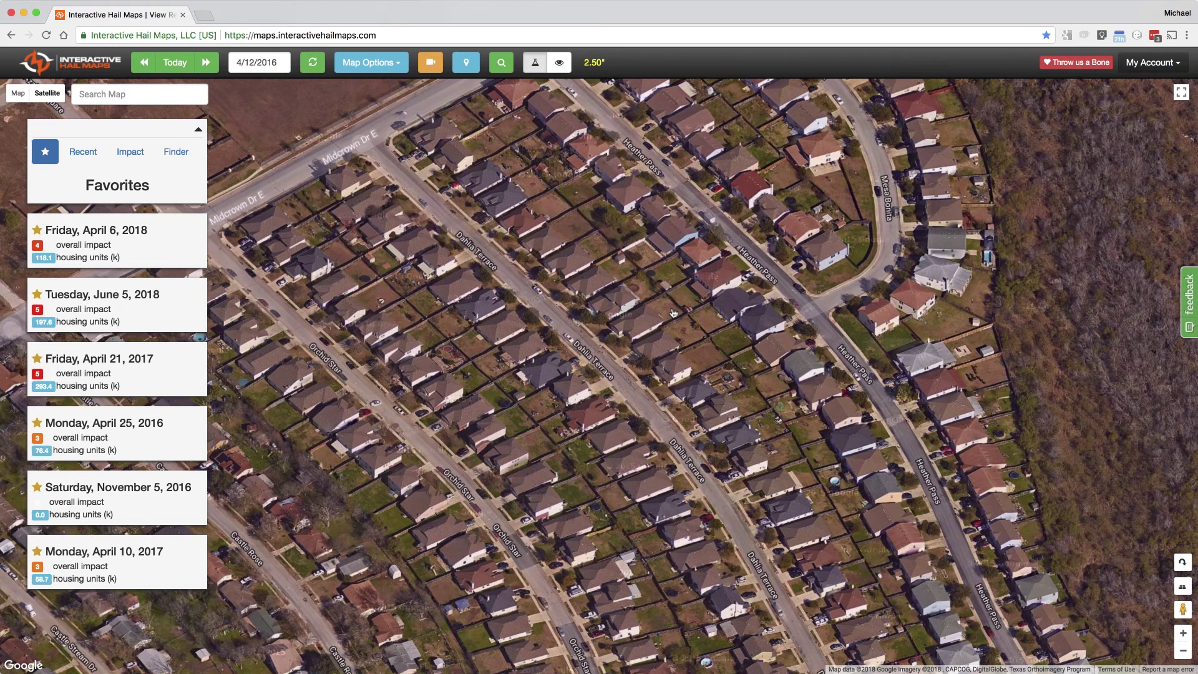
Add an address marker to a house in the San Antonio, TX 78218 neighbourhood
left_click(640, 322)
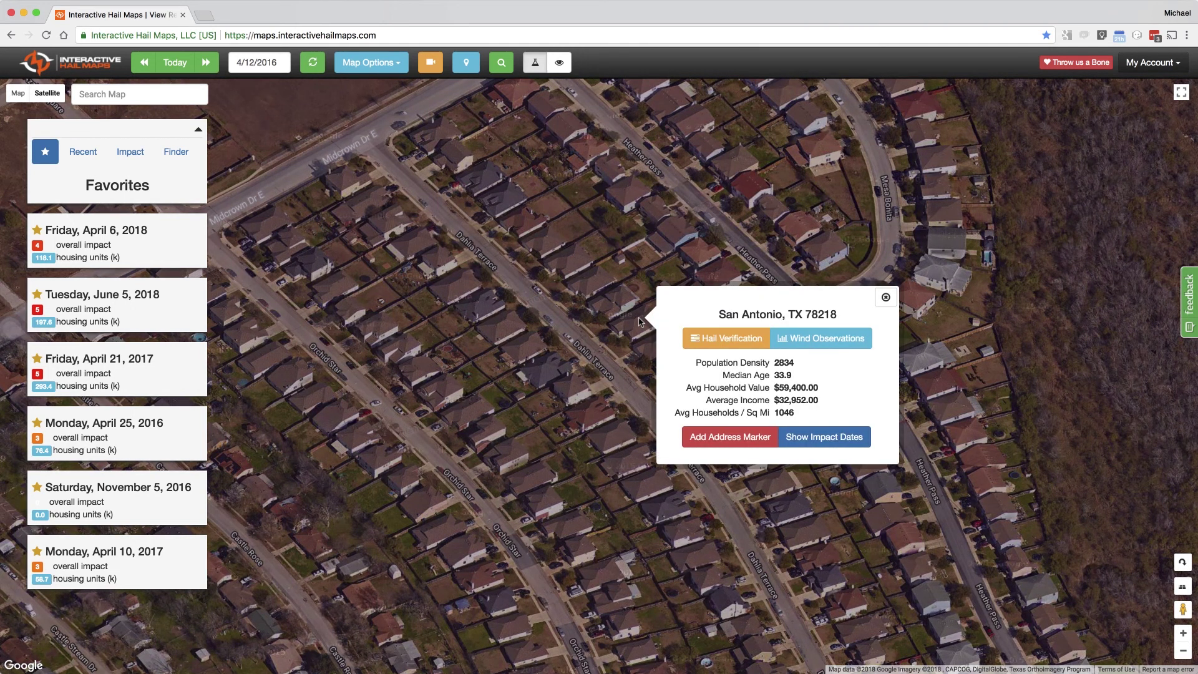
left_click(718, 436)
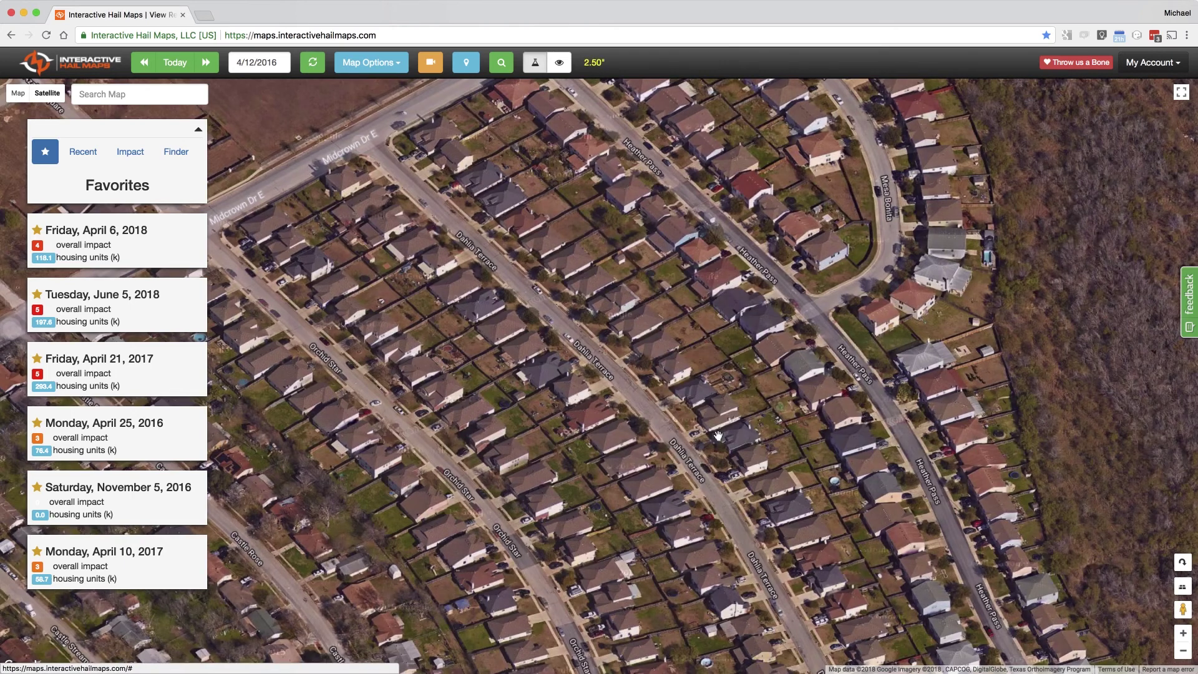